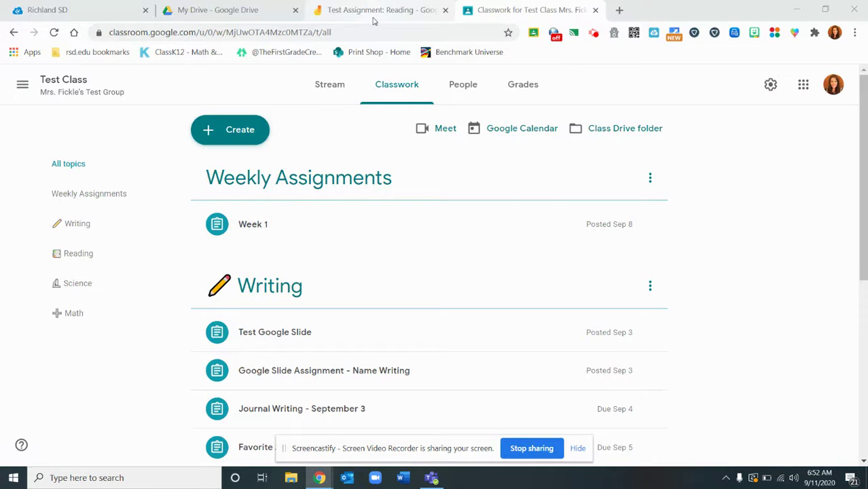
Find the New > More > Google Jamboard option in My Drive, then return to the blank Test Assignment: Reading jam
left_click(255, 11)
left_click(70, 136)
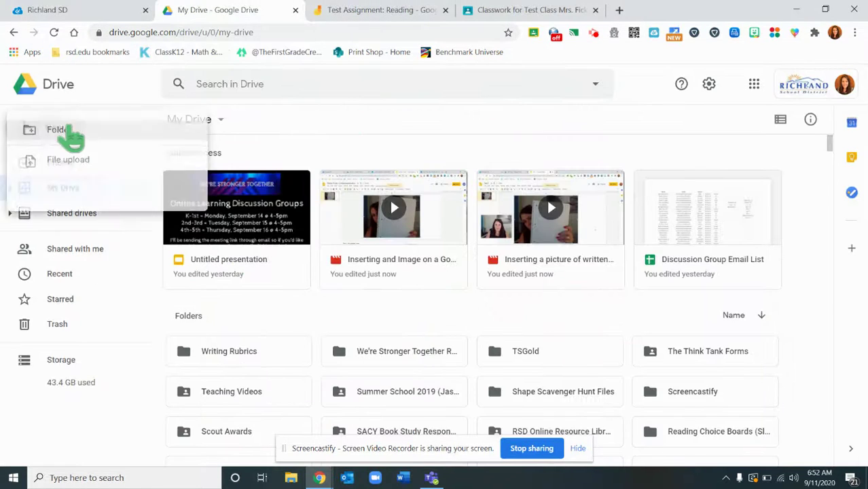
mouse_move(81, 275)
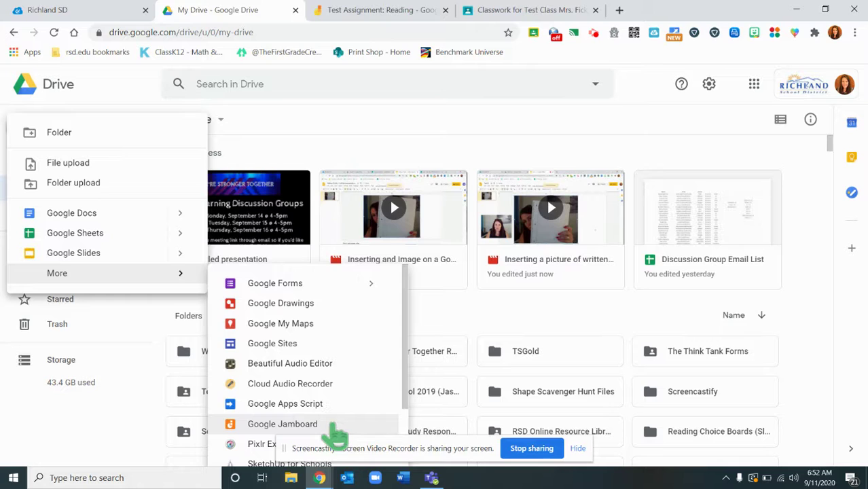
left_click(381, 10)
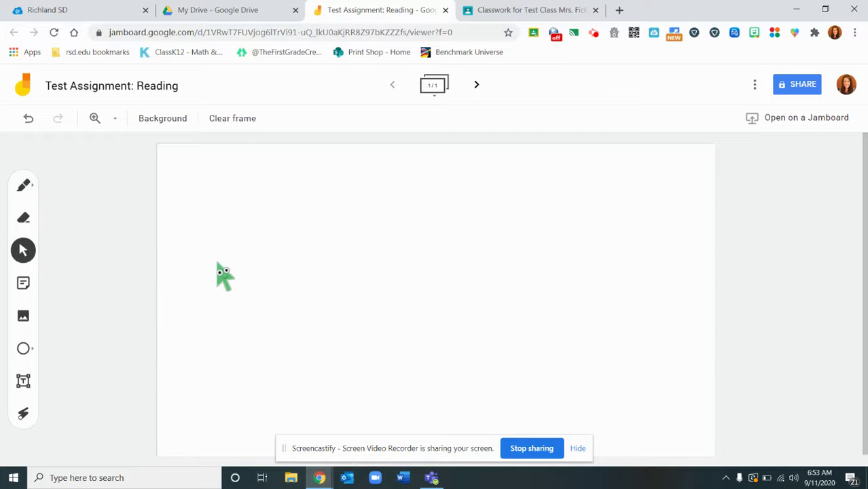
left_click(24, 317)
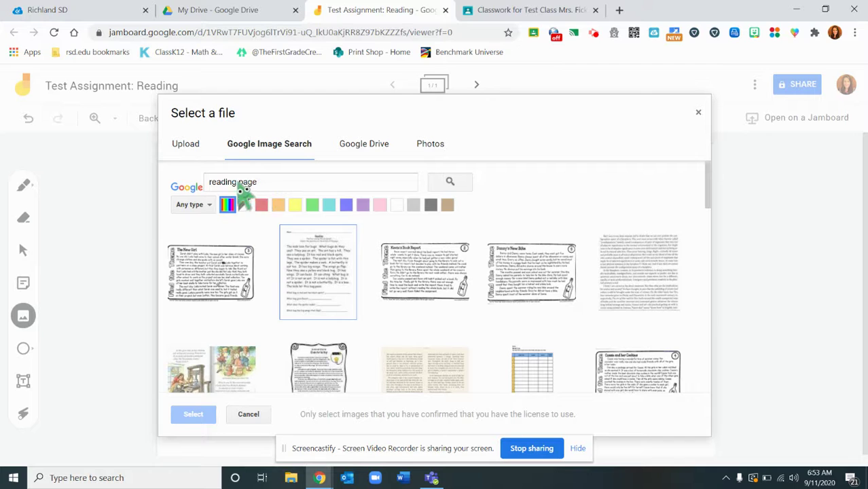
Insert the bug reading worksheet from Google Image Search and enlarge it to fill the frame's left side
mouse_move(329, 284)
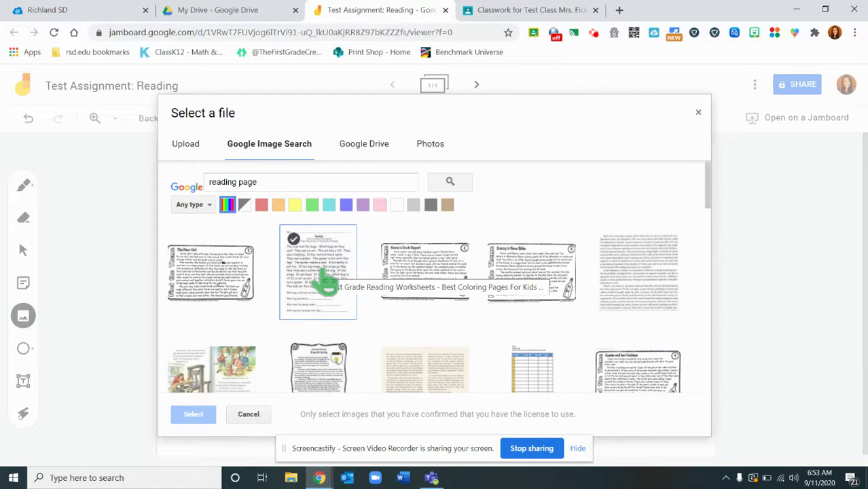
left_click(328, 280)
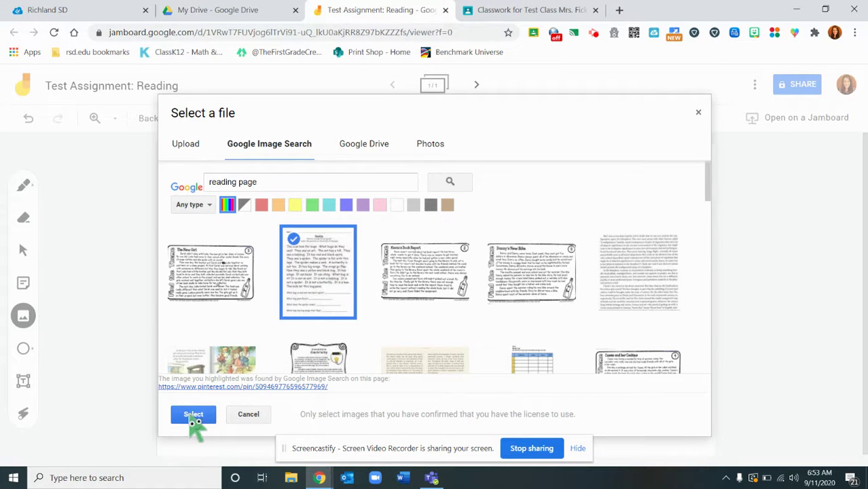
left_click(194, 415)
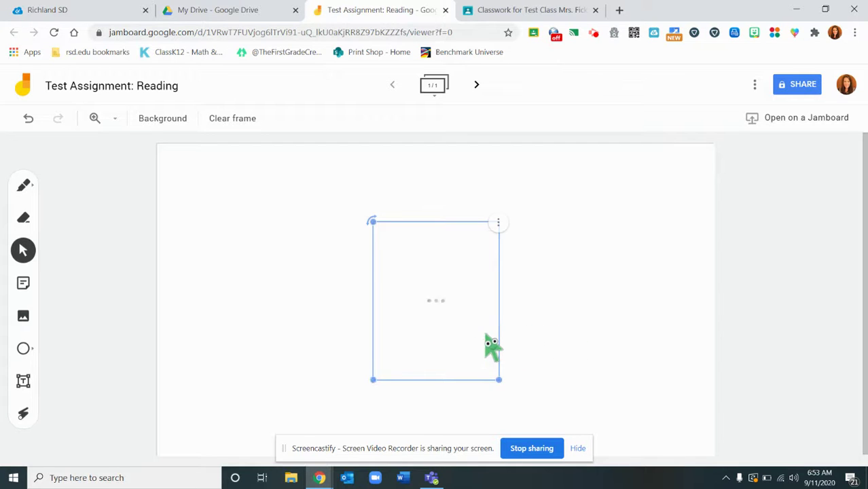
left_click_drag(486, 335, 286, 277)
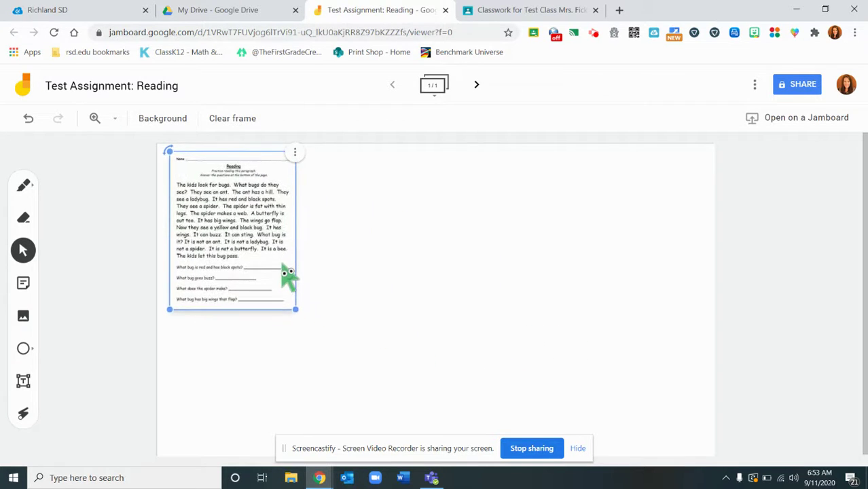
left_click_drag(297, 314, 425, 426)
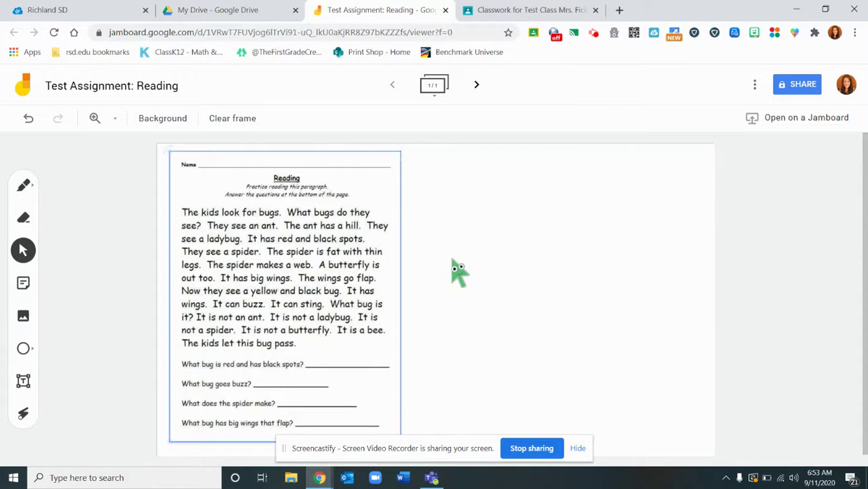
left_click(518, 258)
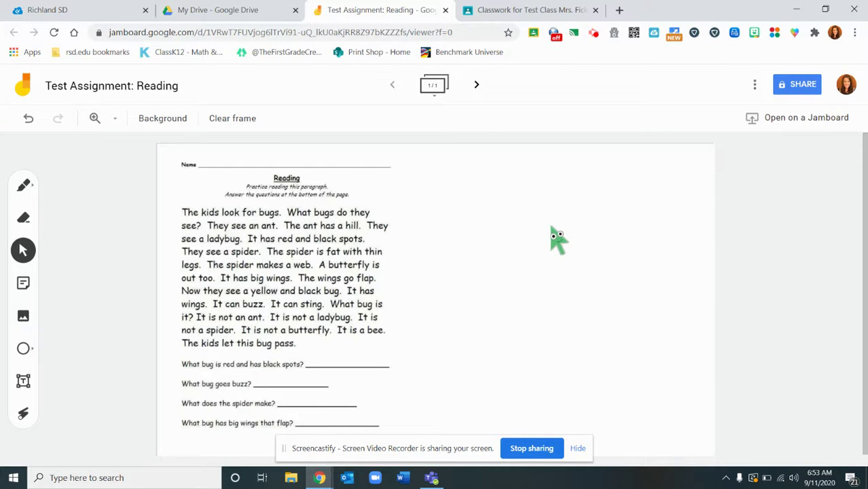
Use the yellow highlighter pen to mark 'bugs', 'butterfly' and 'sting' in the passage
left_click(23, 186)
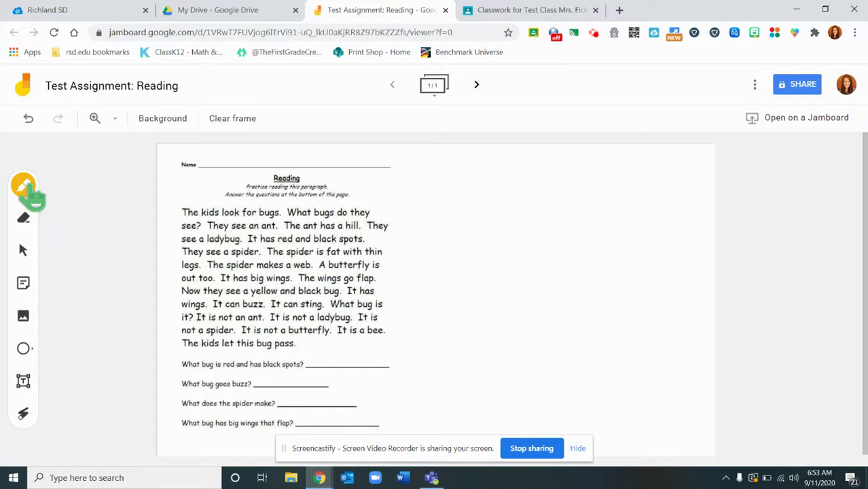
left_click(26, 189)
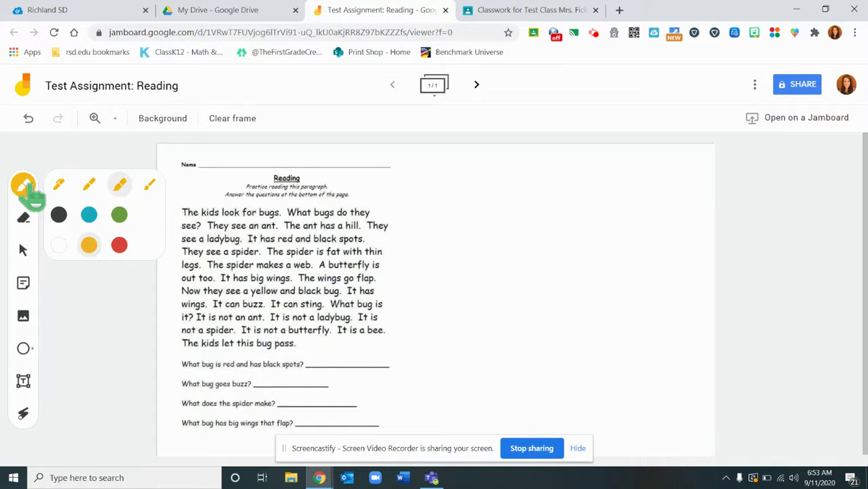
left_click(121, 190)
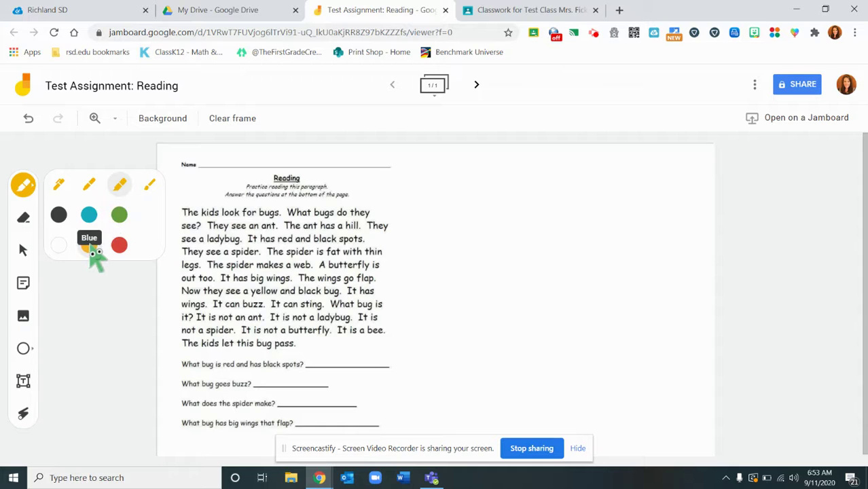
left_click(91, 248)
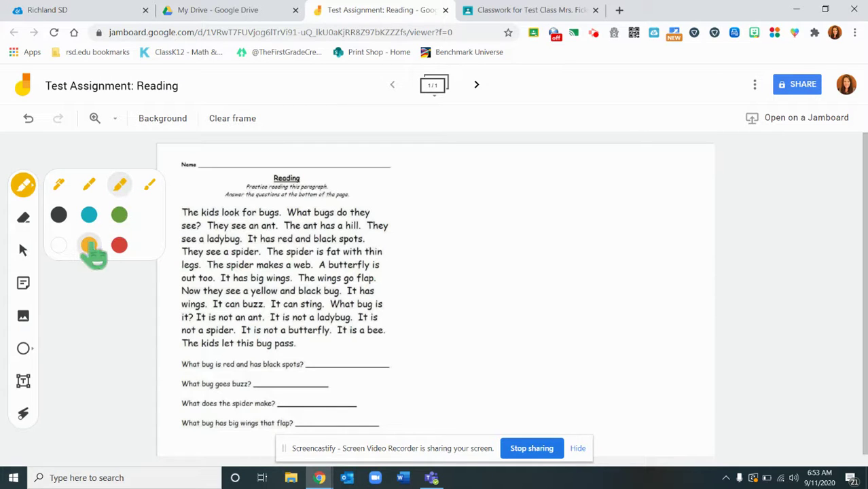
left_click_drag(246, 213, 283, 214)
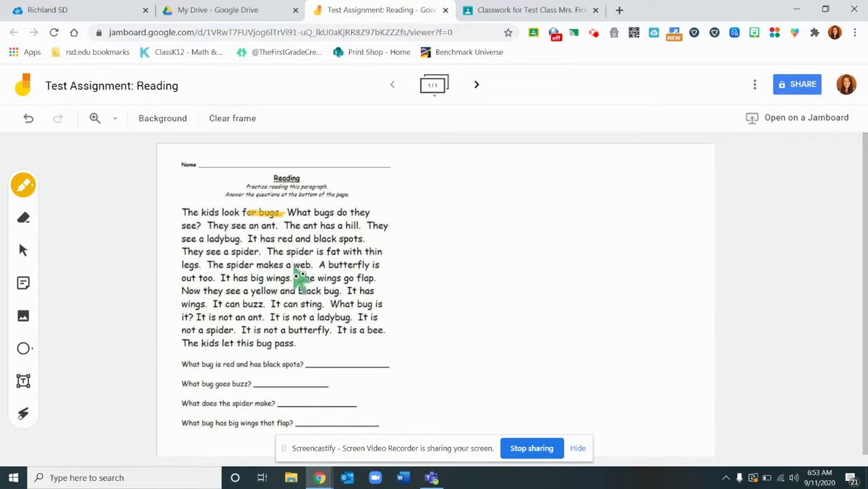
left_click_drag(326, 266, 370, 265)
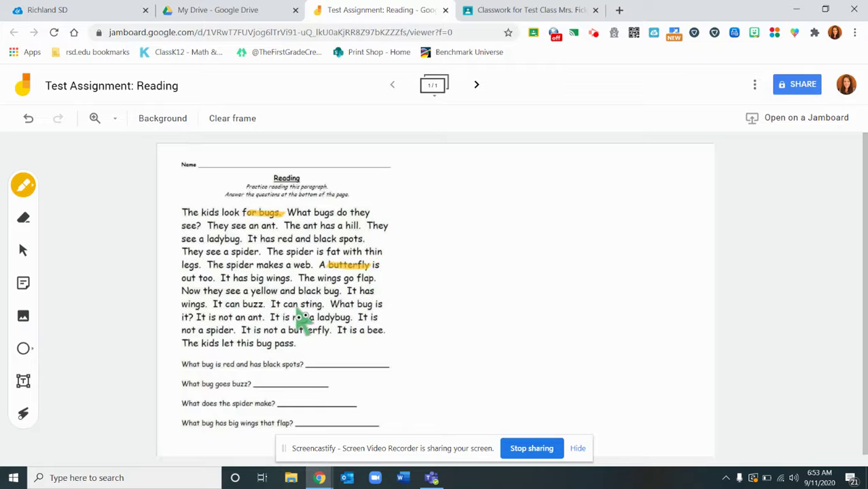
left_click_drag(301, 305, 323, 305)
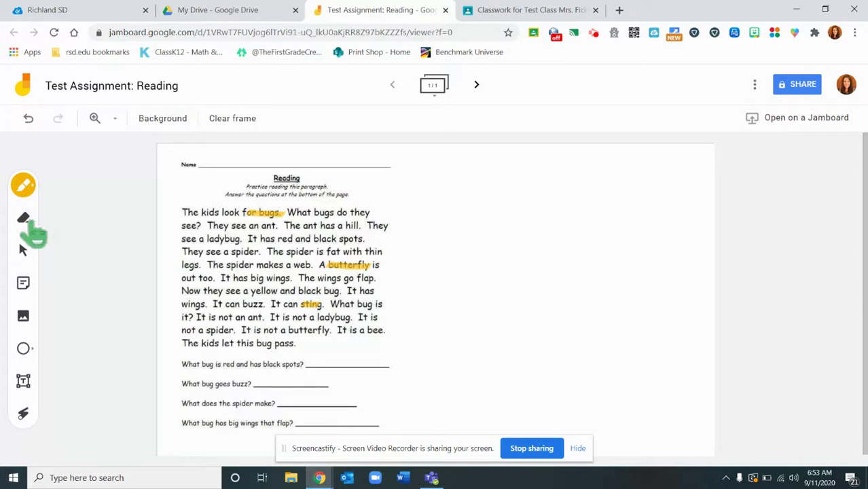
left_click(25, 284)
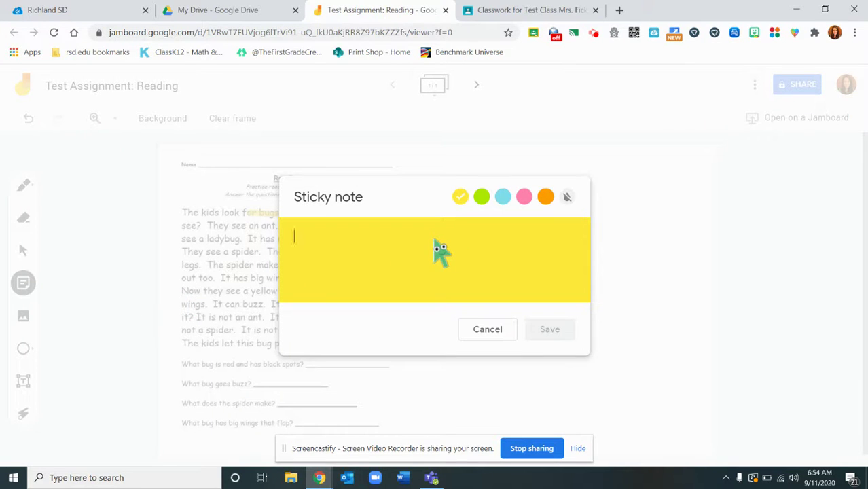
Add a sticky note reading 'Here is my thinking!' and drag it right of the passage
type("Here is my thinking!")
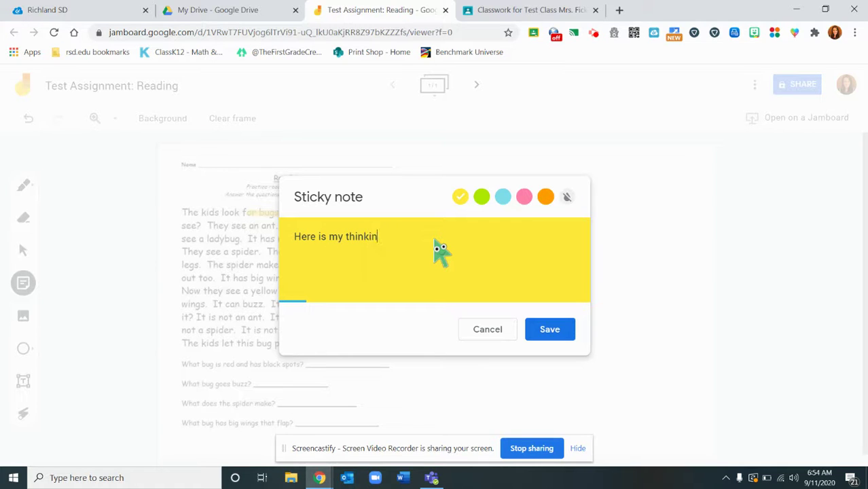
left_click(555, 332)
left_click(672, 266)
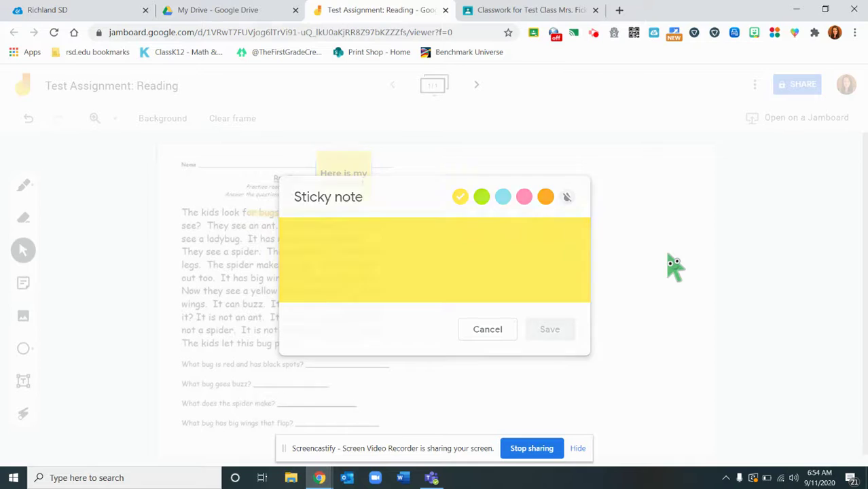
left_click_drag(360, 171, 494, 191)
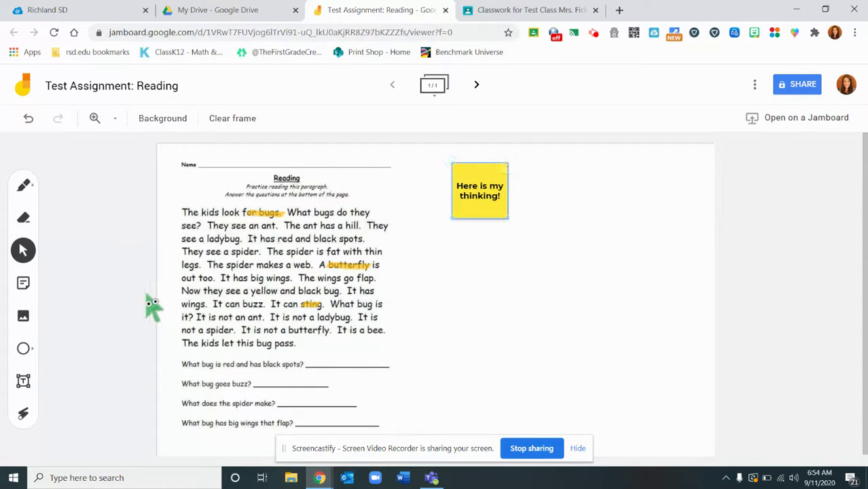
left_click(24, 187)
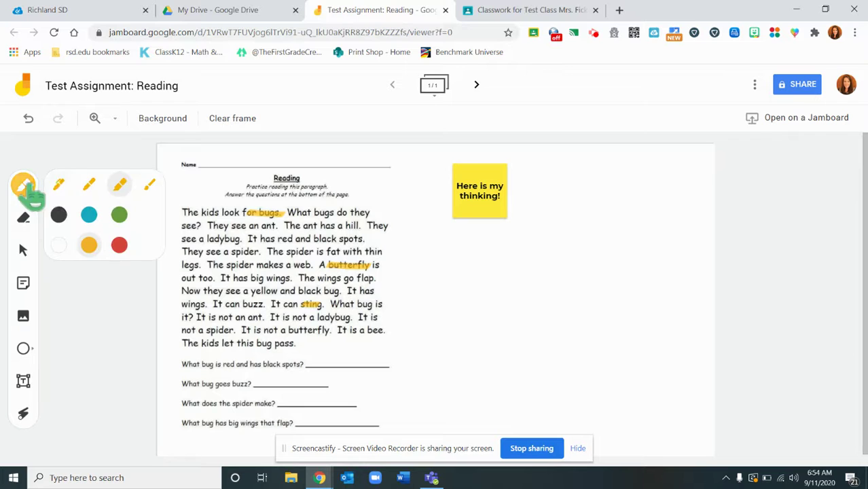
Draw a pen line from the highlighted 'butterfly' up to the sticky note
left_click(25, 187)
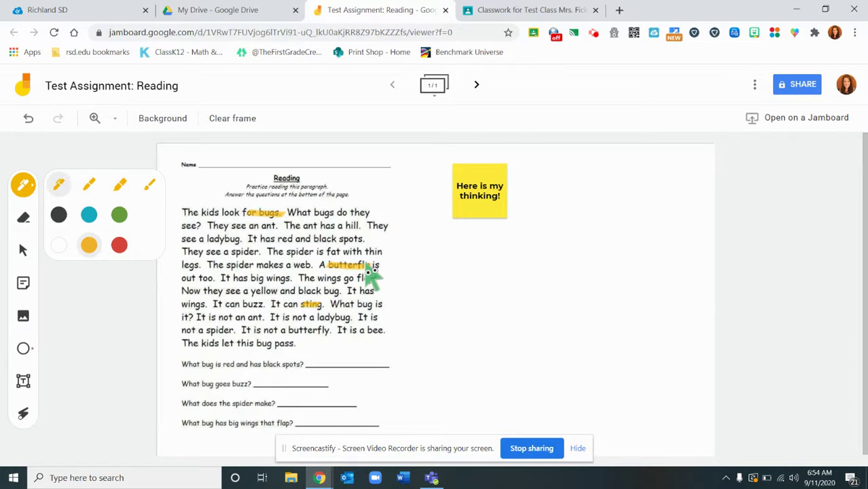
left_click_drag(367, 260, 444, 216)
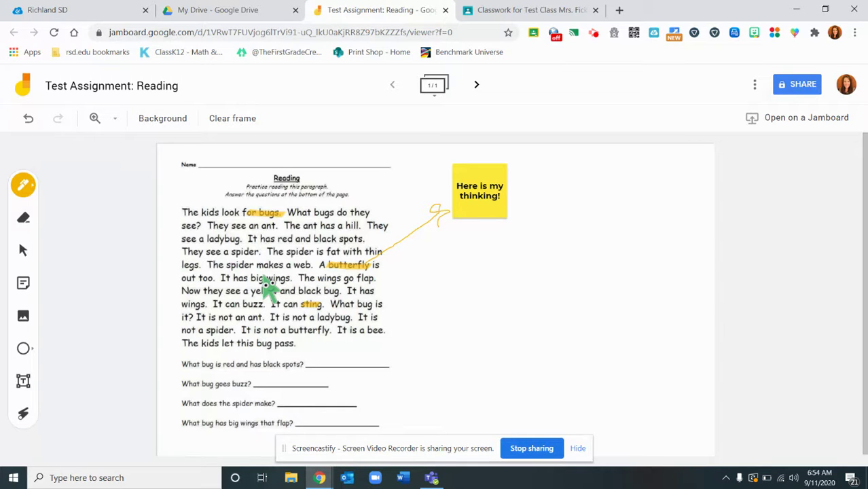
left_click(23, 381)
Create a text box below the sticky note containing 'kdflkjsdlkjflskjdf' and move it further right
left_click_drag(481, 270, 553, 340)
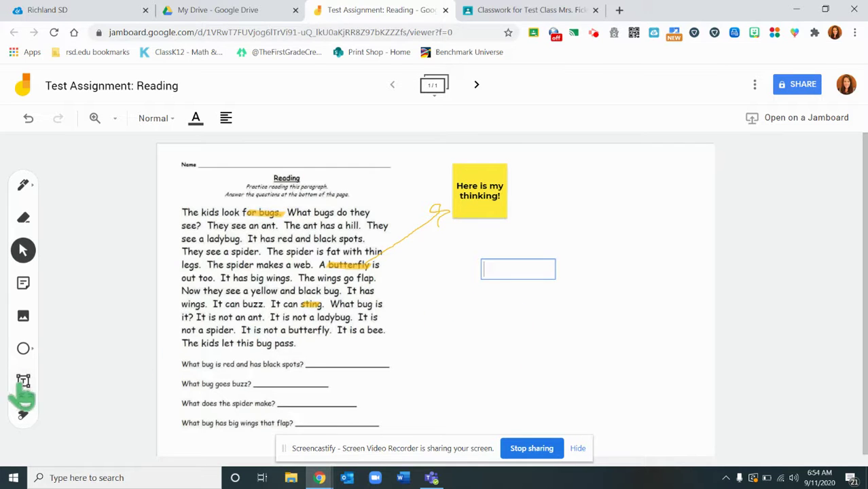
left_click(513, 278)
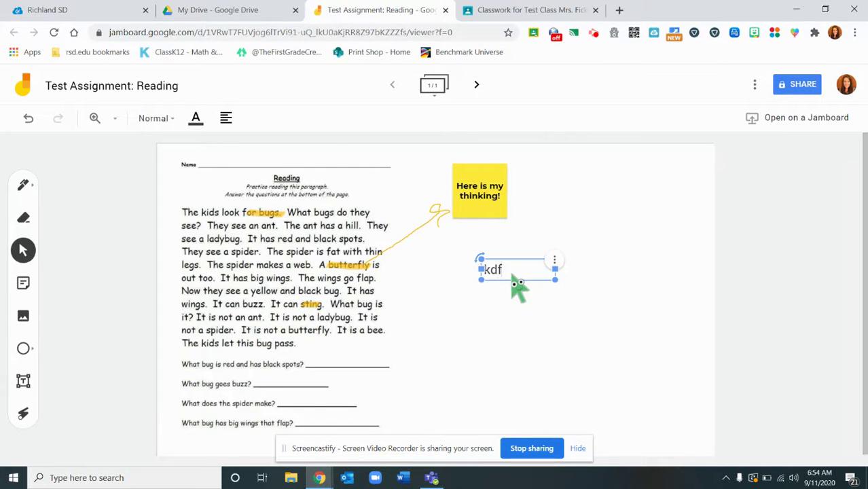
type("kdflkjsdlkjflskjdf")
left_click(595, 304)
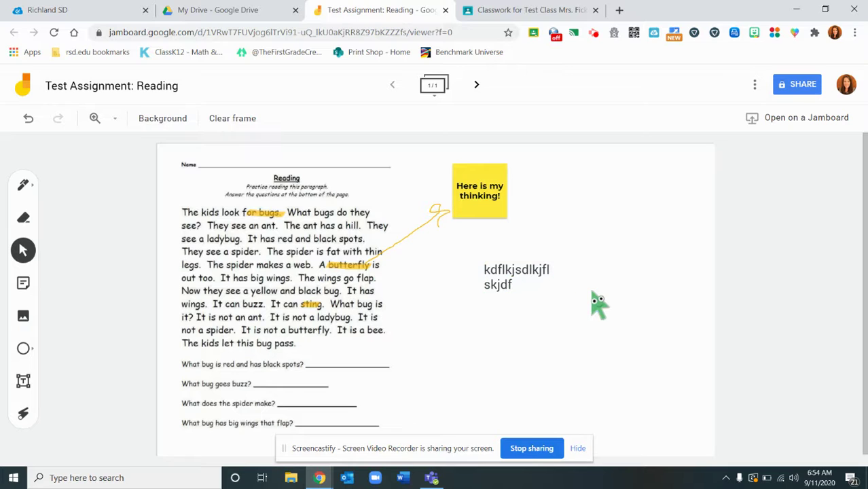
left_click_drag(538, 284, 628, 254)
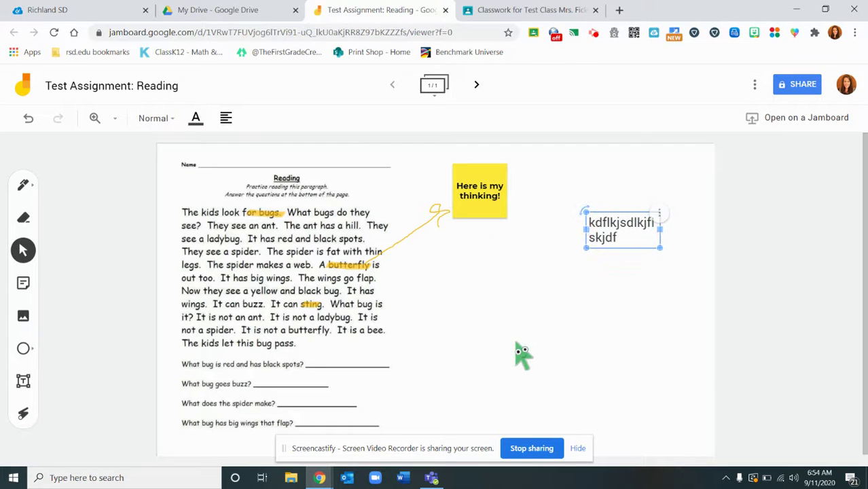
Draw a rectangle over the sentence 'It is not a butterfly.'
left_click(24, 349)
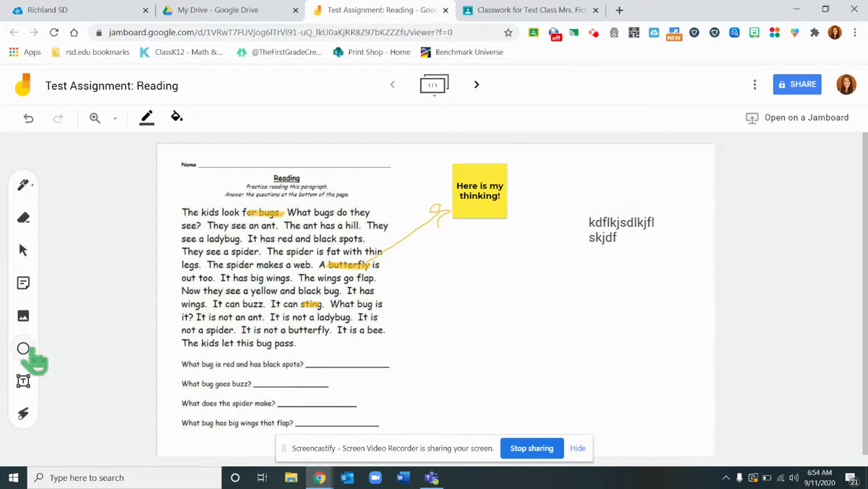
left_click(27, 350)
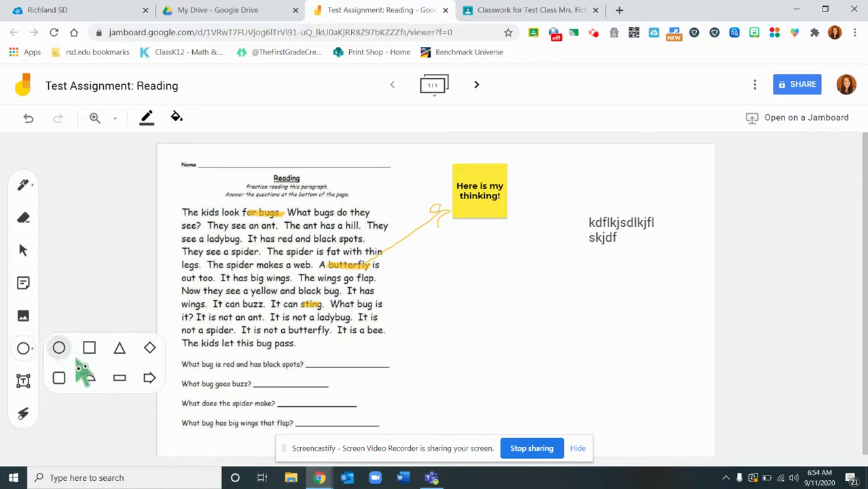
left_click(119, 378)
mouse_move(241, 324)
left_mouse_down()
mouse_move(275, 338)
mouse_move(333, 339)
left_mouse_up()
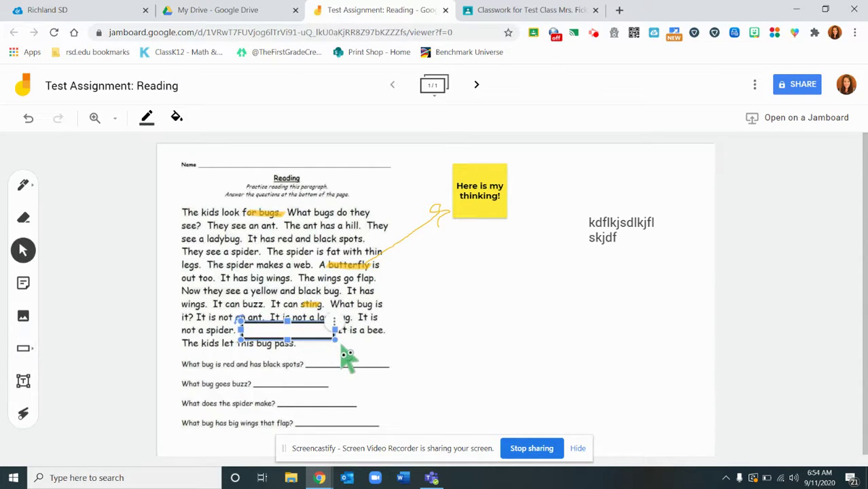
Set the rectangle's fill colour to Transparent so the sentence shows through
right_click(332, 324)
mouse_move(386, 366)
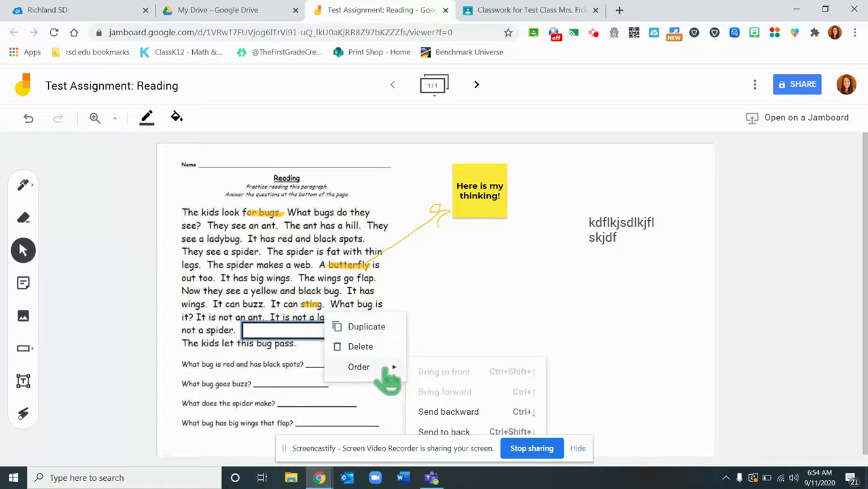
left_click(459, 339)
left_click(307, 343)
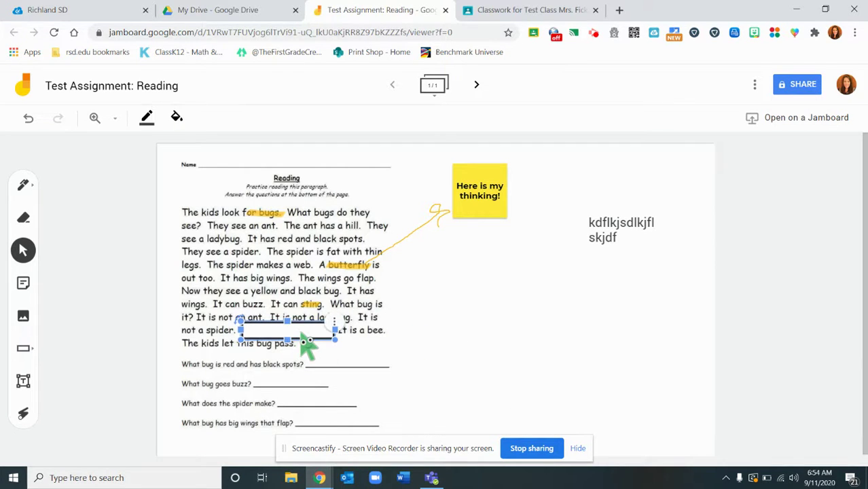
left_click(178, 119)
left_click(210, 206)
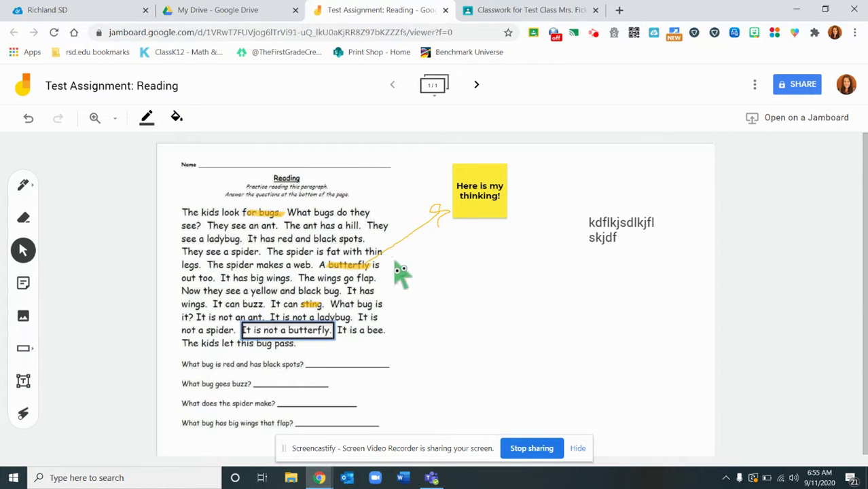
left_click(461, 325)
left_click(322, 339)
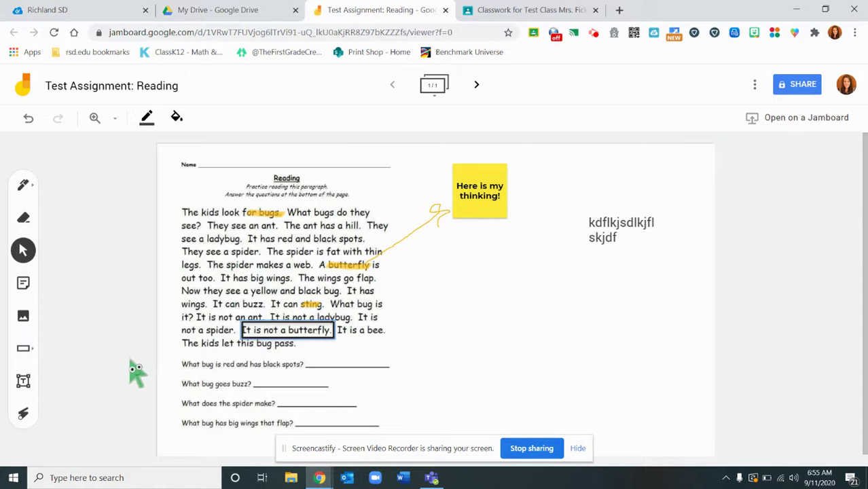
Delete the scribbled text box and the 'Here is my thinking!' sticky note
left_click(616, 238)
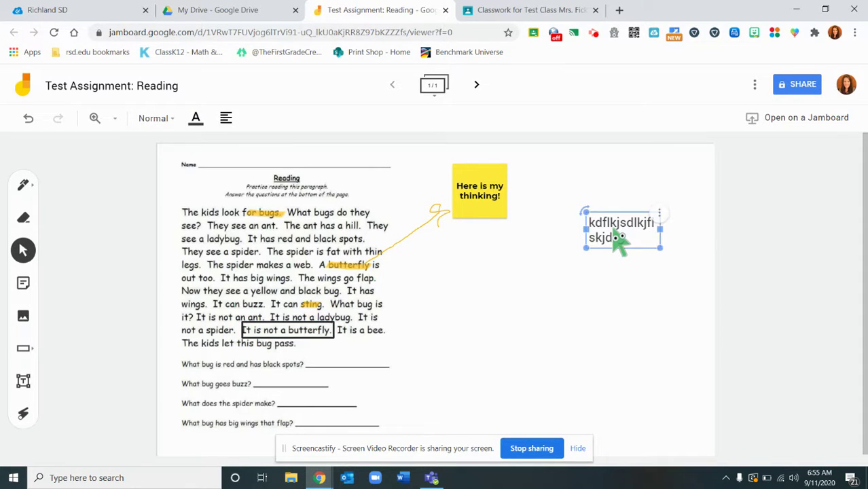
key("Delete")
left_click(479, 214)
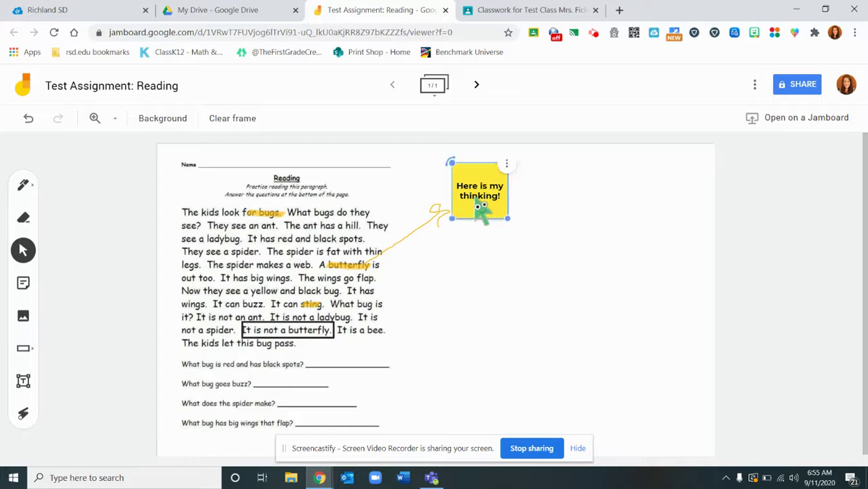
key("Delete")
Delete the rectangle around 'It is not a butterfly.'
left_click(383, 260)
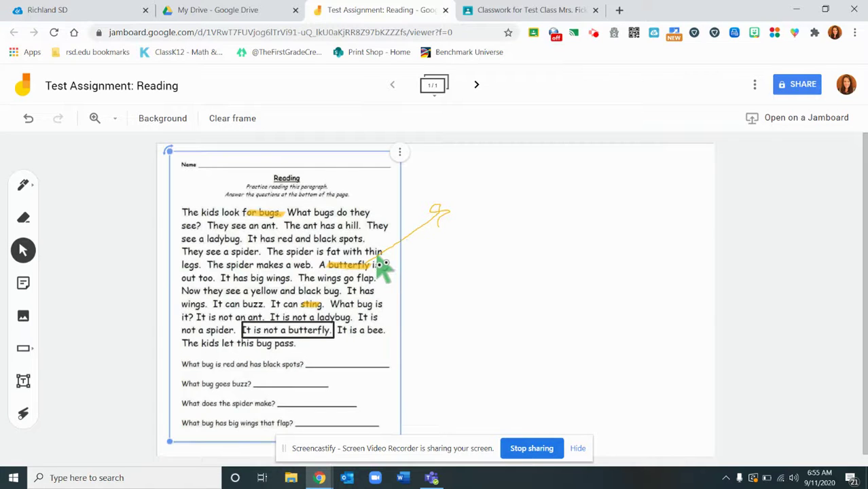
left_click(442, 217)
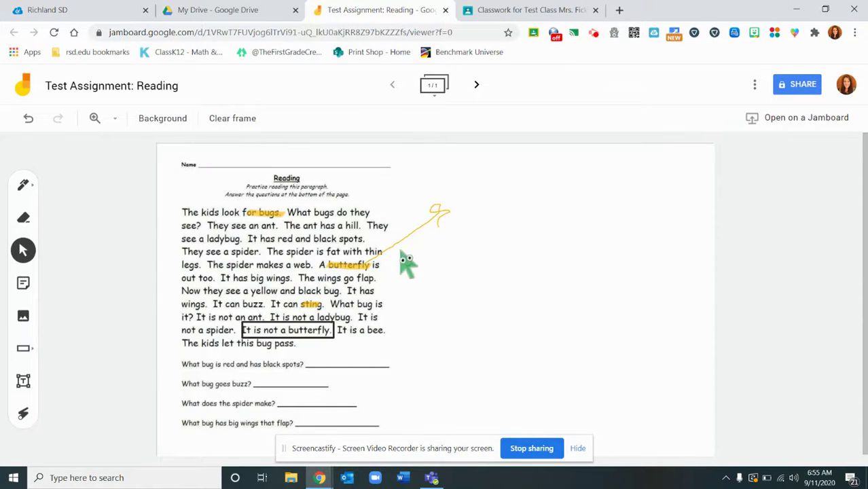
left_click(362, 274)
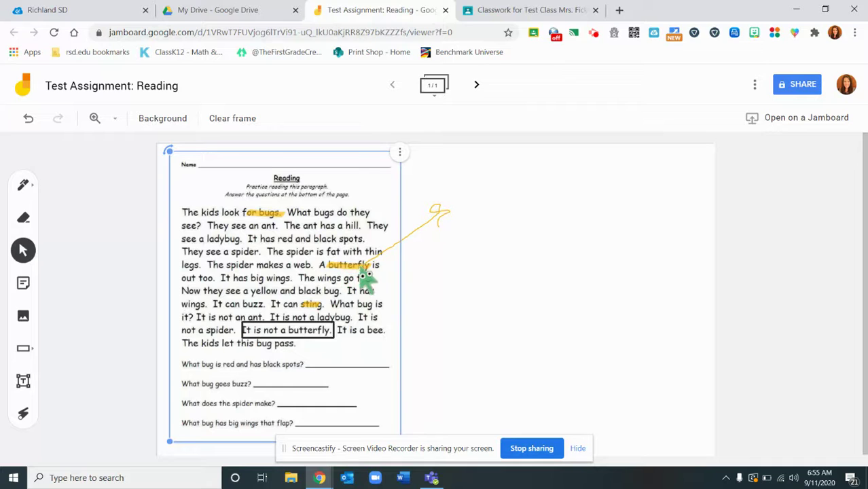
left_click(320, 333)
key("Delete")
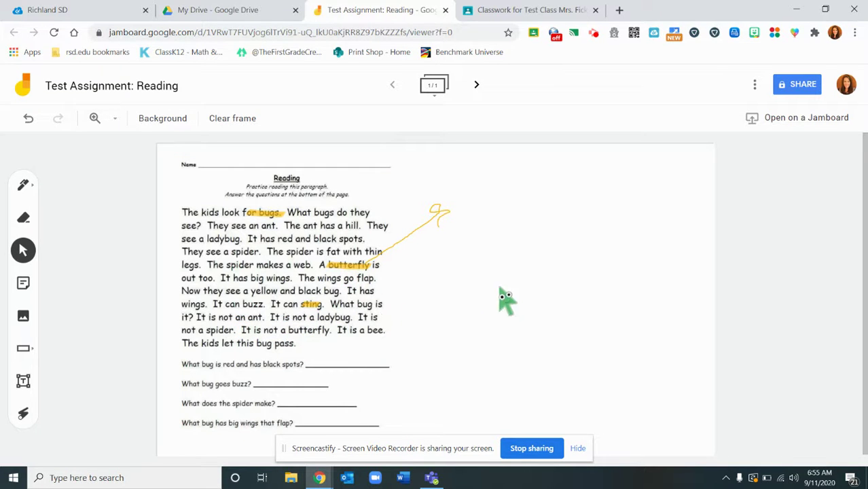
Create a Classwork assignment titled 'Reading Thinking' and choose to attach a file from Google Drive
left_click(548, 12)
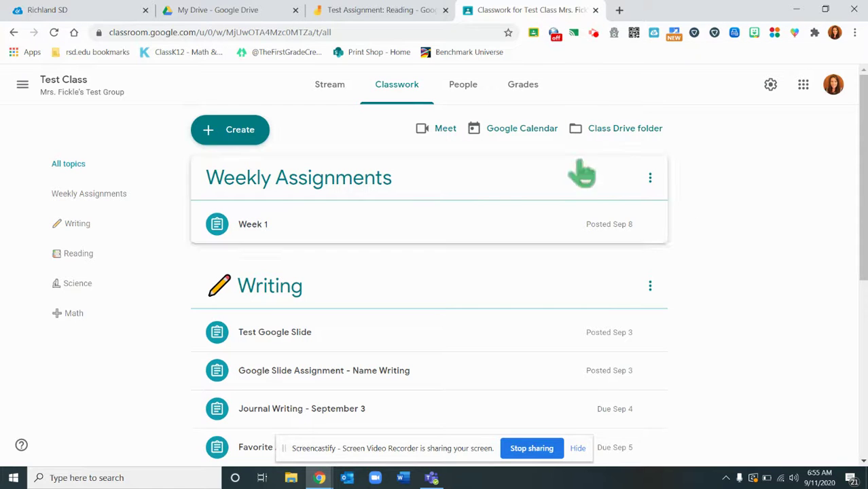
left_click(248, 144)
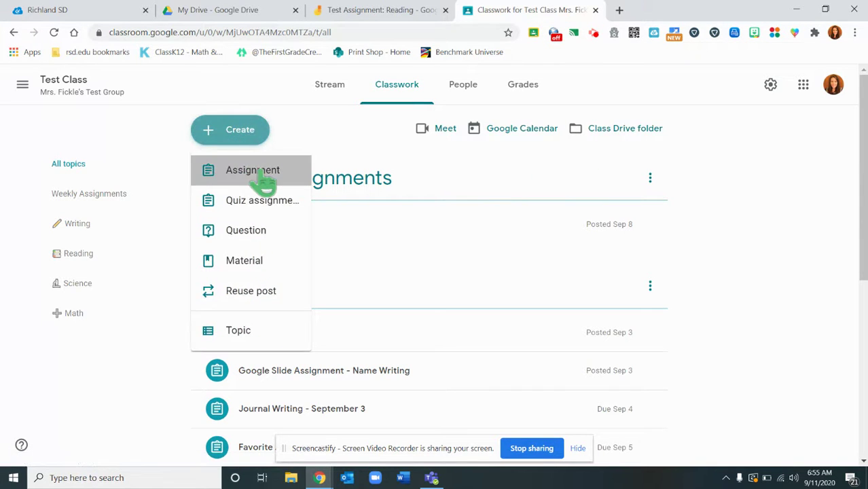
left_click(258, 175)
type("Reading Thinking")
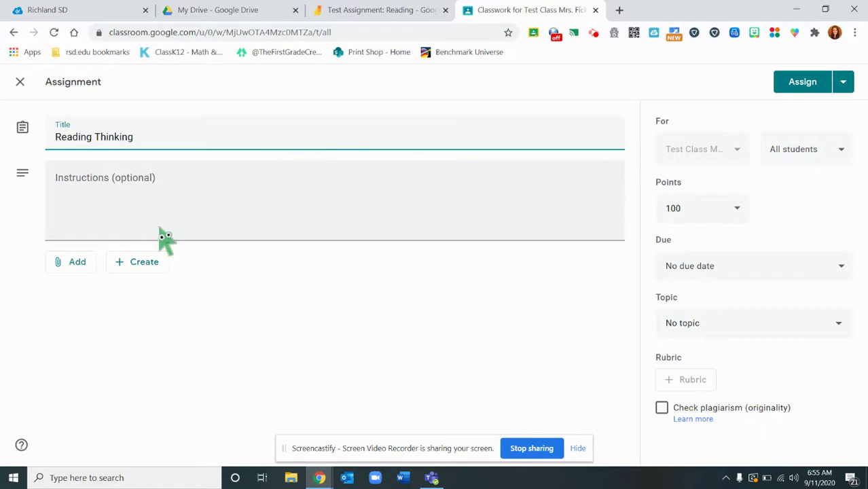
left_click(79, 265)
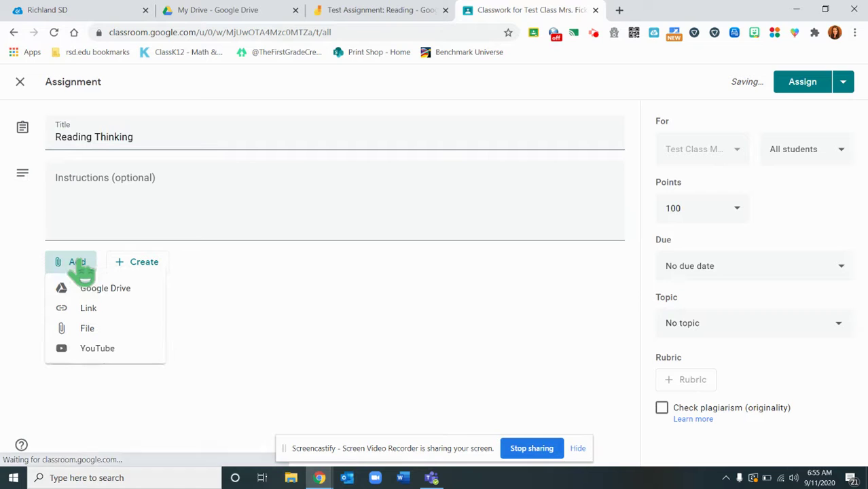
left_click(114, 291)
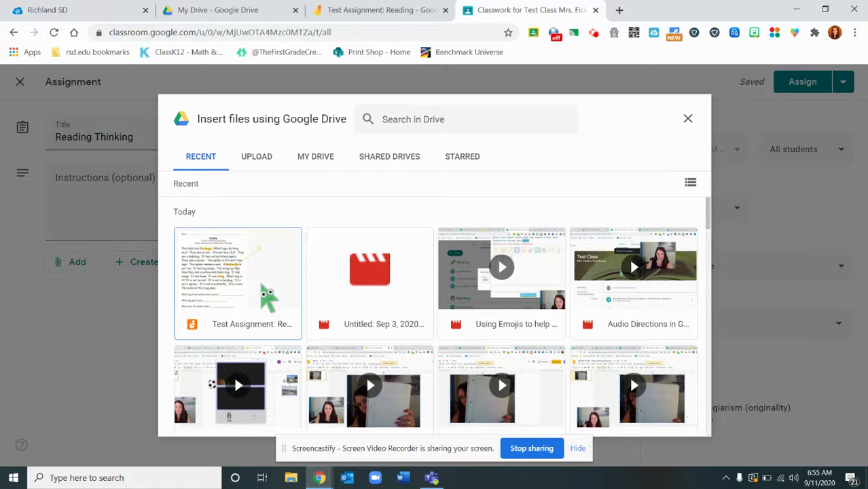
Attach the Test Assignment: Reading jam with 'Make a copy for each student' selected
left_click(258, 289)
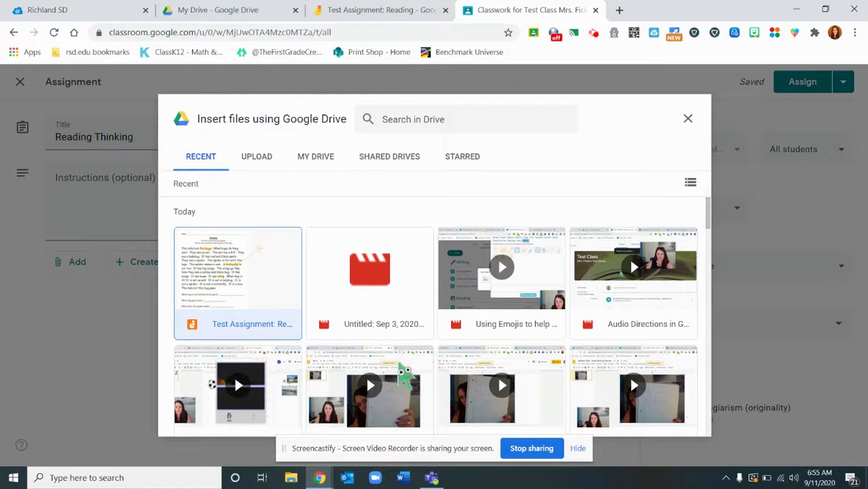
left_click(678, 421)
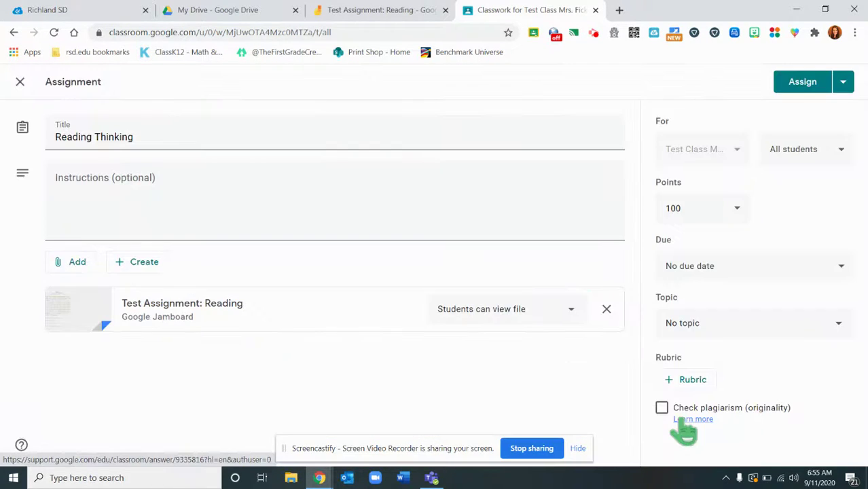
left_click(570, 311)
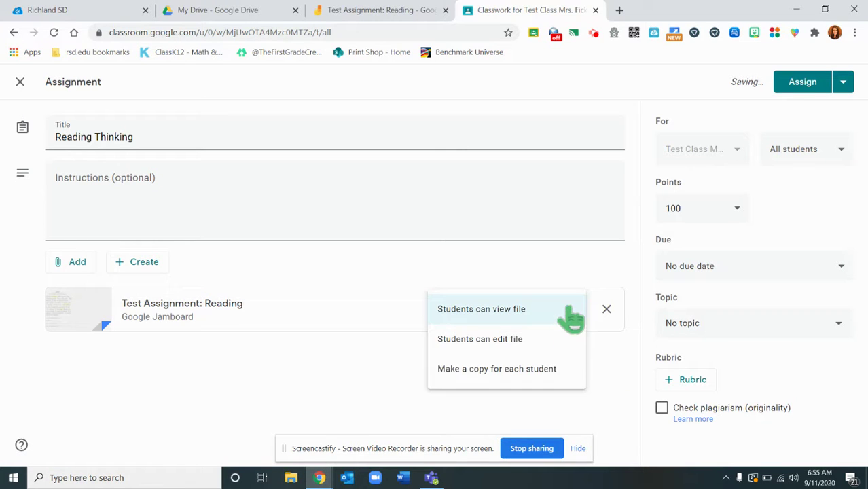
left_click(552, 371)
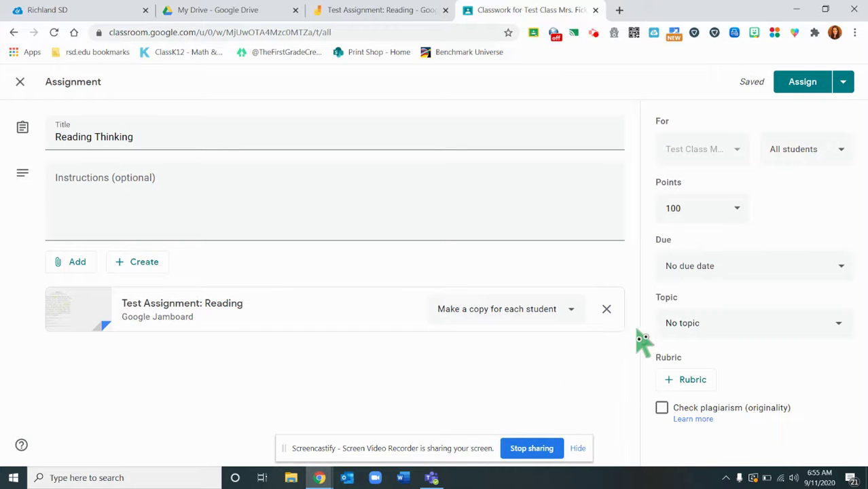
File the assignment under the Reading topic and post it to the class
left_click(765, 322)
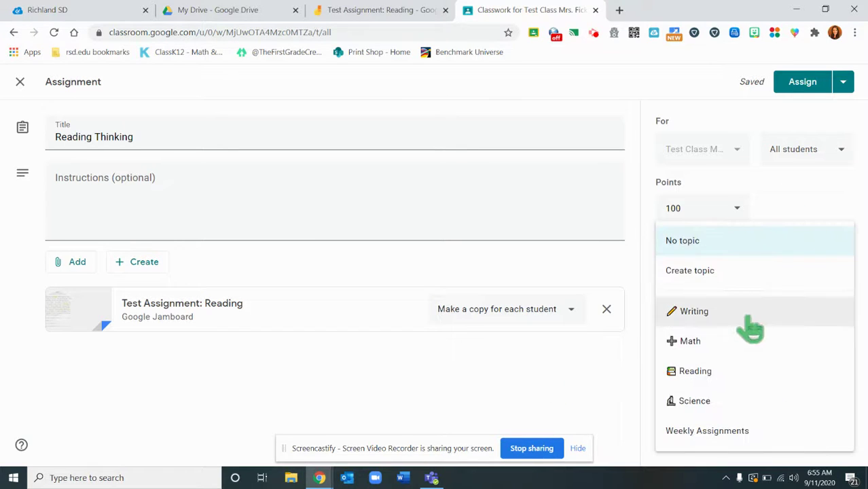
left_click(724, 372)
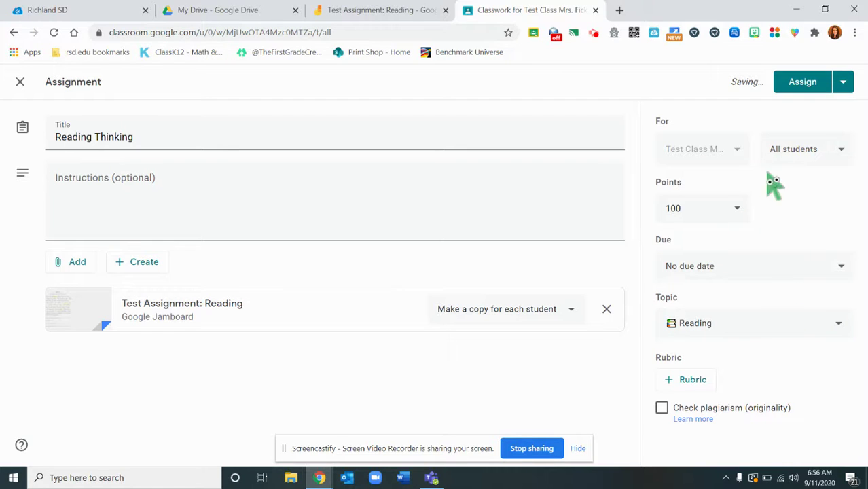
left_click(810, 86)
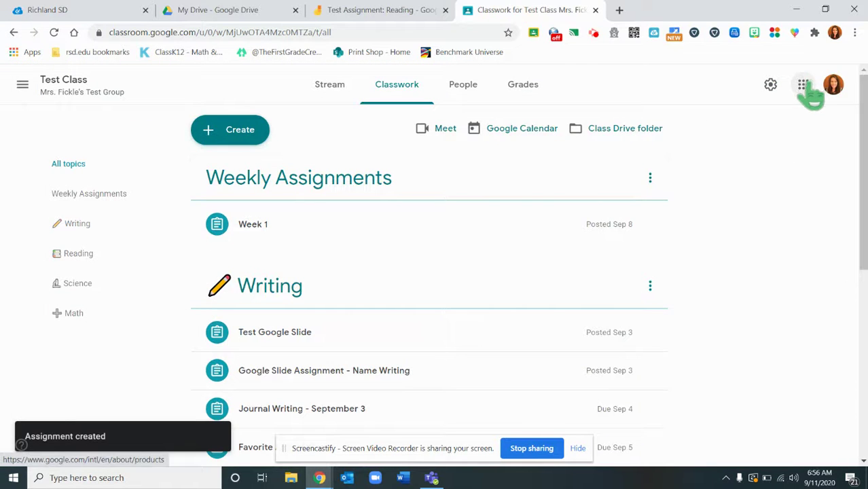
Expand the posted 'Reading Thinking' assignment under the Reading topic to reveal its details
scroll(516, 202, "down", 2)
scroll(516, 202, "down", 3)
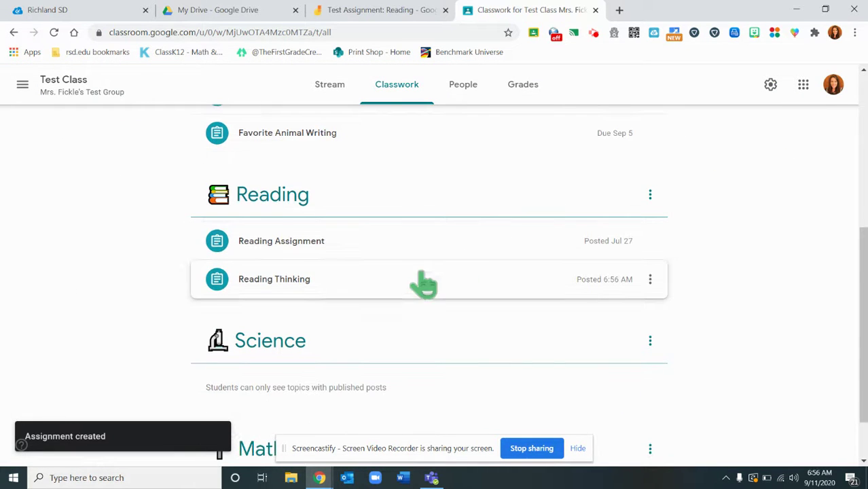
left_click(263, 292)
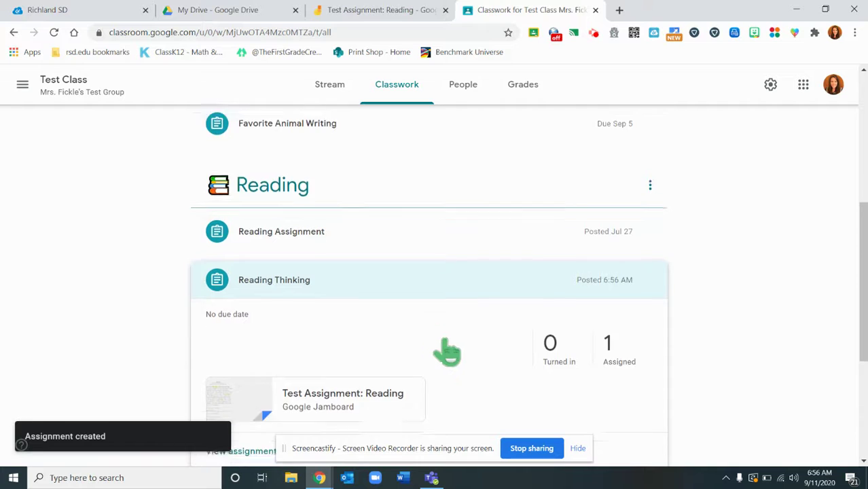